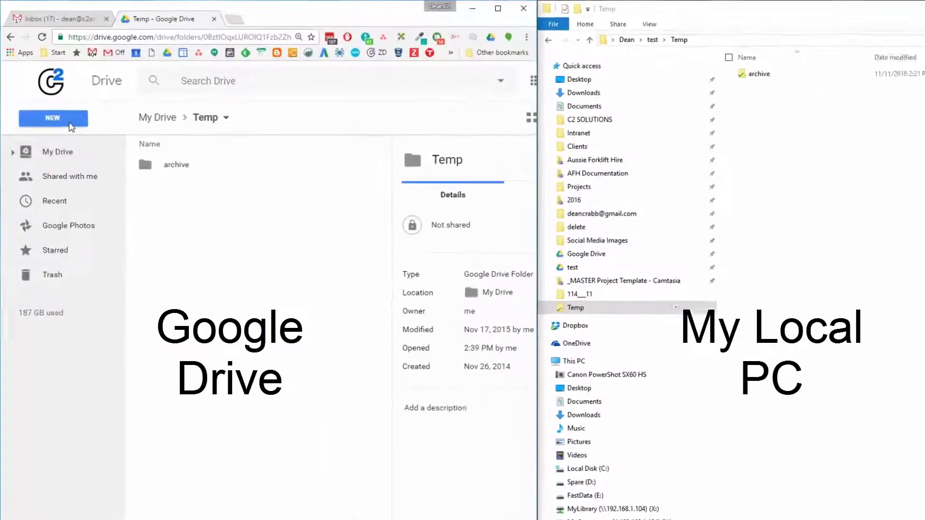
Create a new Google Docs document in Temp and type the lines 'asdfasdfasdf' and 'asdfasdf'.
click(45, 101)
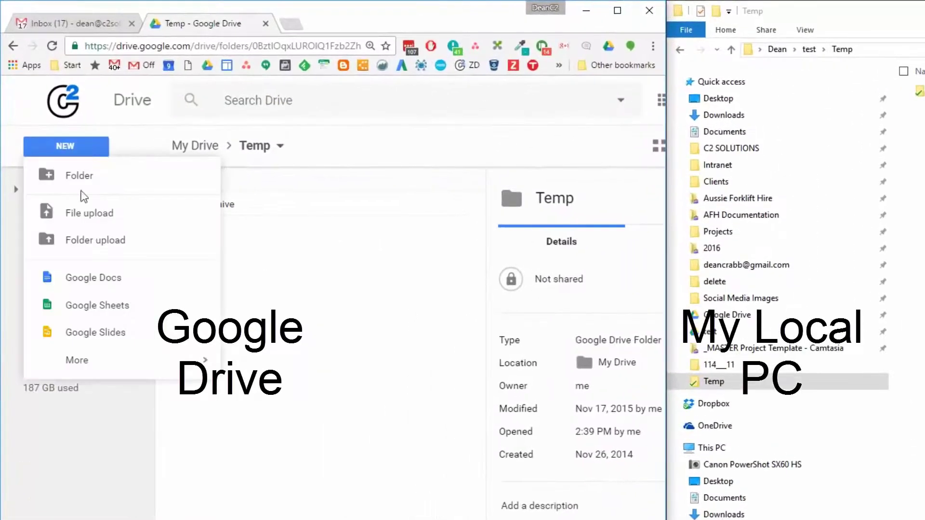
click(91, 284)
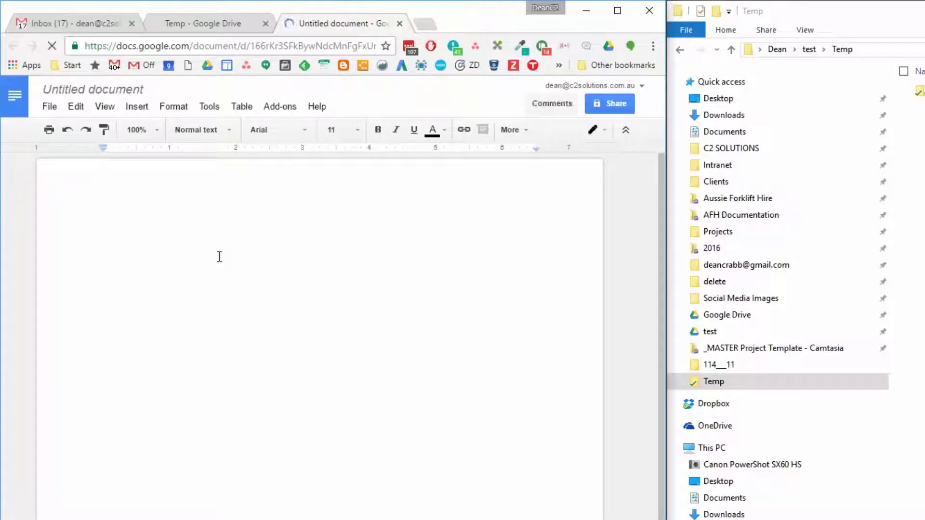
text(asdfasdfasdf)
key(Return)
key(Return)
text(asdfasdf)
key(Return)
Add more sample lines: 'asdfasd', 'fasd', 'fasdf' and 'asdfasdfasdf', ending with a blank line.
text(asd)
key(Return)
text(fasd)
key(Return)
text(fasd)
key(Return)
text(fasdf)
mouse_move(405, 109)
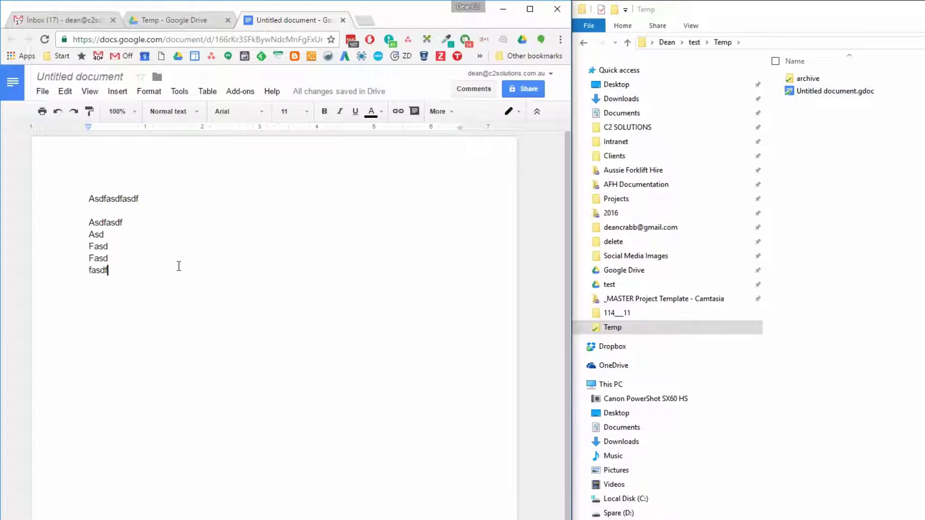
key(Return)
key(Return)
key(Return)
text(asdfasdfasdf)
key(Return)
key(Return)
key(Return)
Add an 'asdfasdf' line, then preview the 2:40 PM revision in the revision history.
text(asdfasdf)
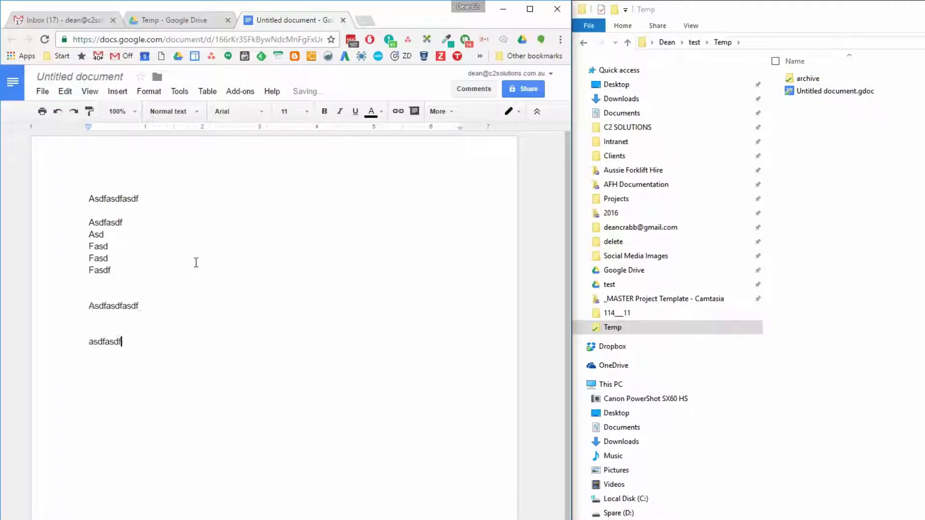
click(186, 271)
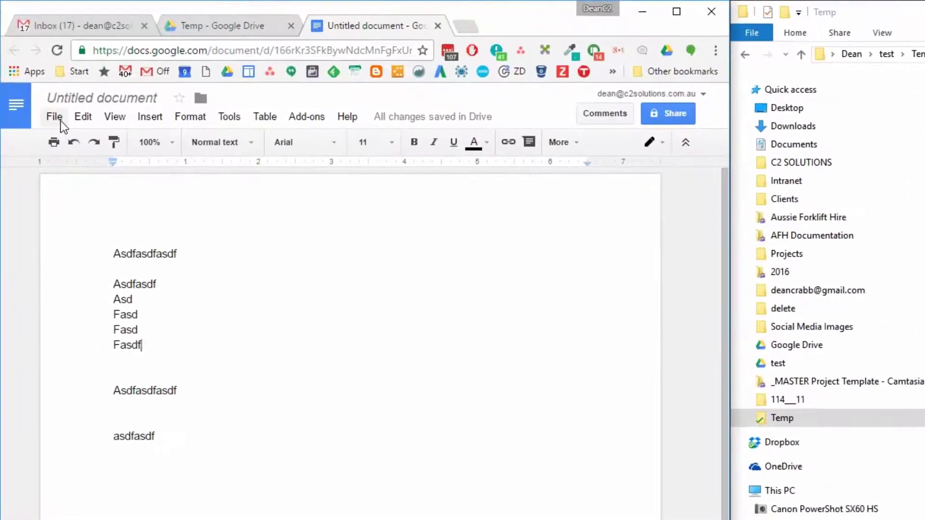
click(54, 117)
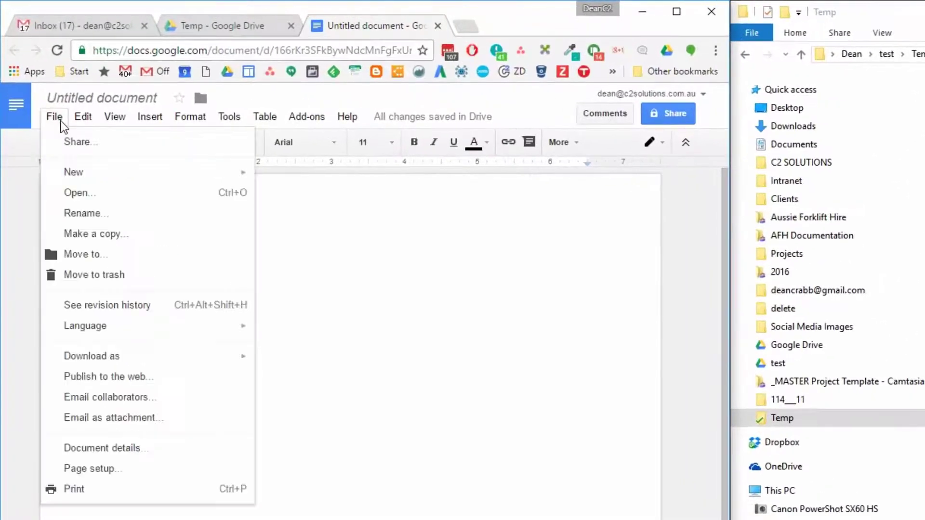
click(135, 309)
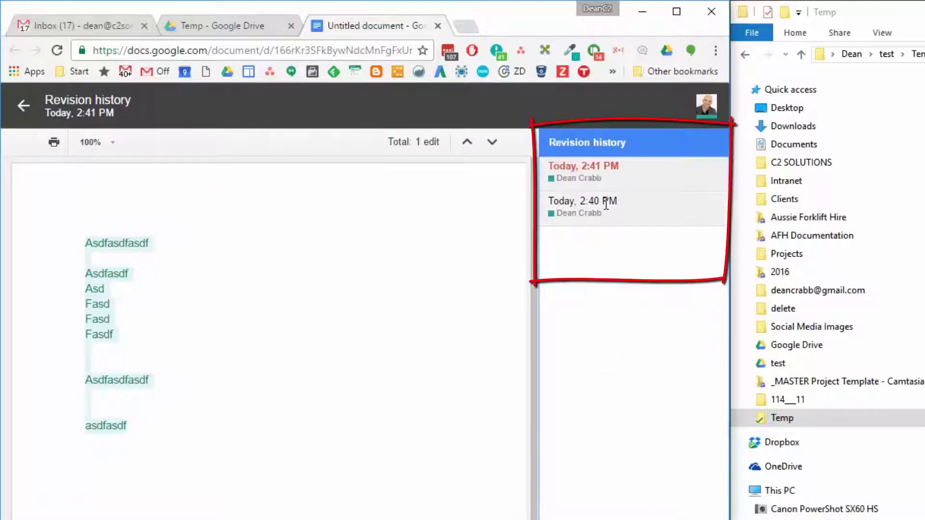
click(606, 203)
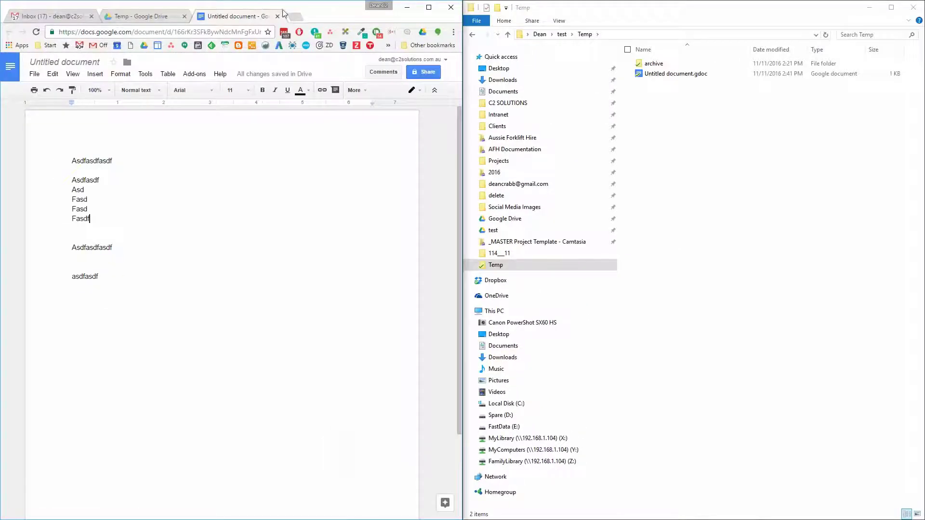
Close the Google Doc and create a new Word document named 'Document 3' in Temp.
click(278, 16)
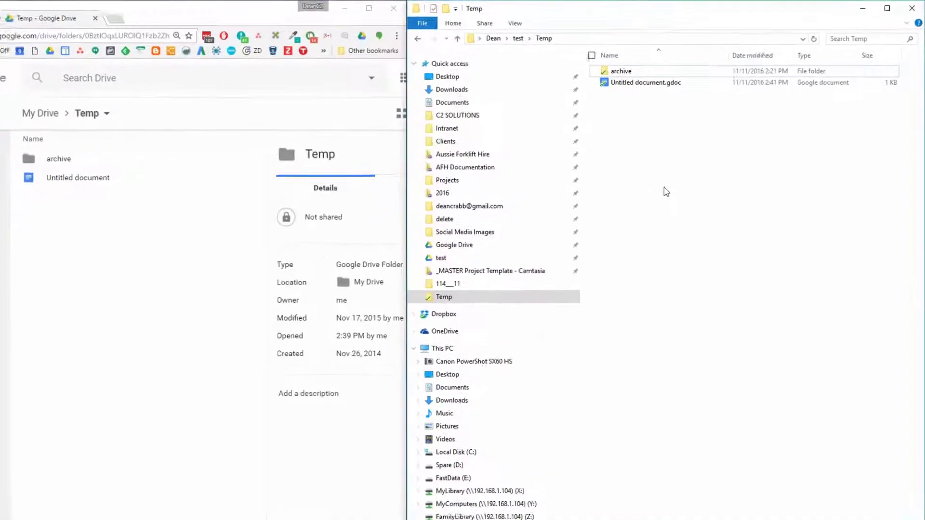
right_click(691, 159)
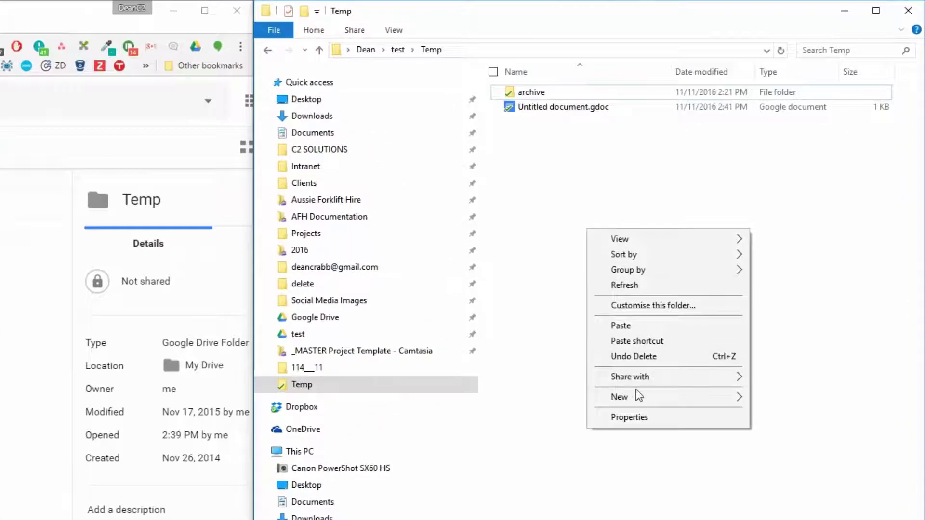
mouse_move(634, 400)
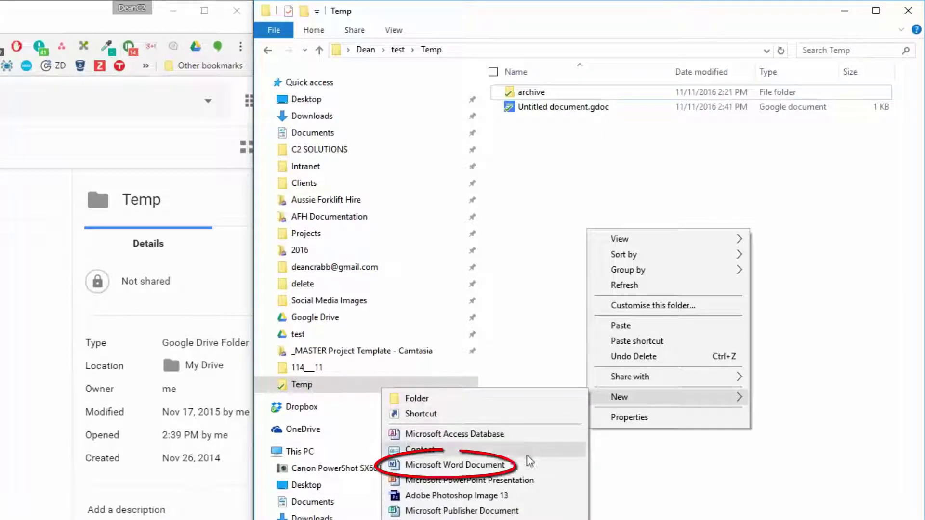
click(486, 465)
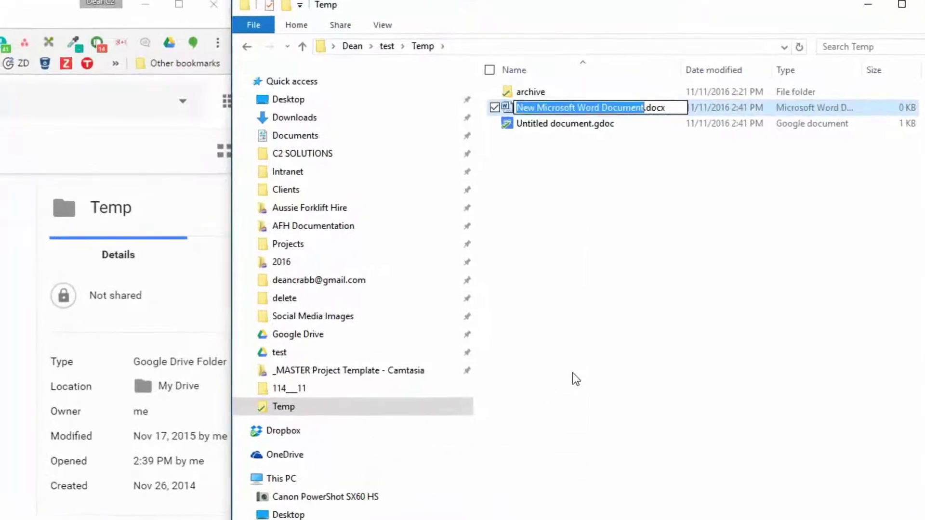
text(Document 3)
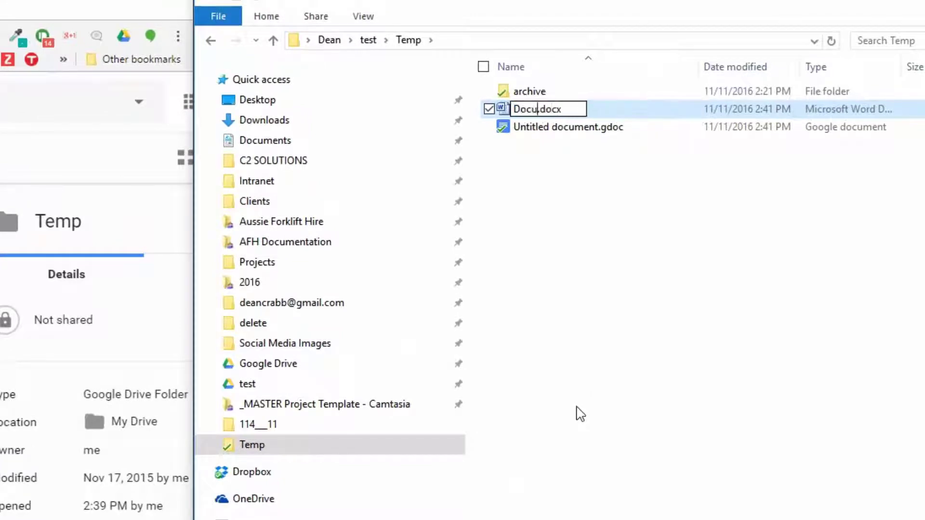
click(562, 408)
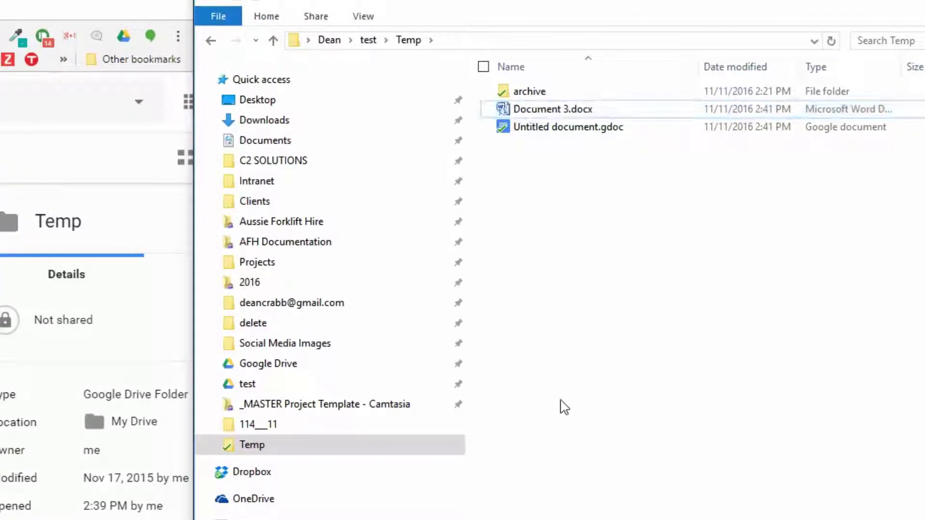
Open Document 3.docx in Word, type 'asdfasdfasdfasd', save and close it.
click(561, 112)
double_click(562, 109)
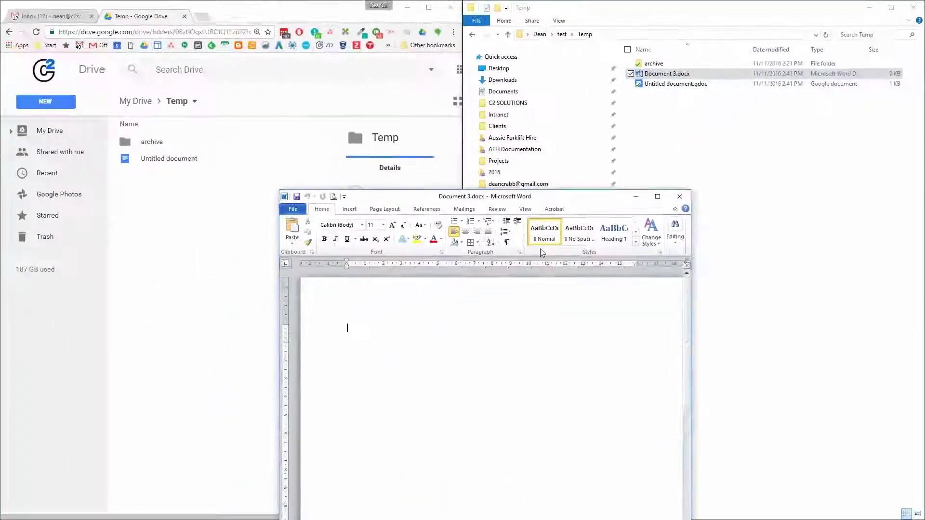
text(asdfasdfasdfasdfsadf)
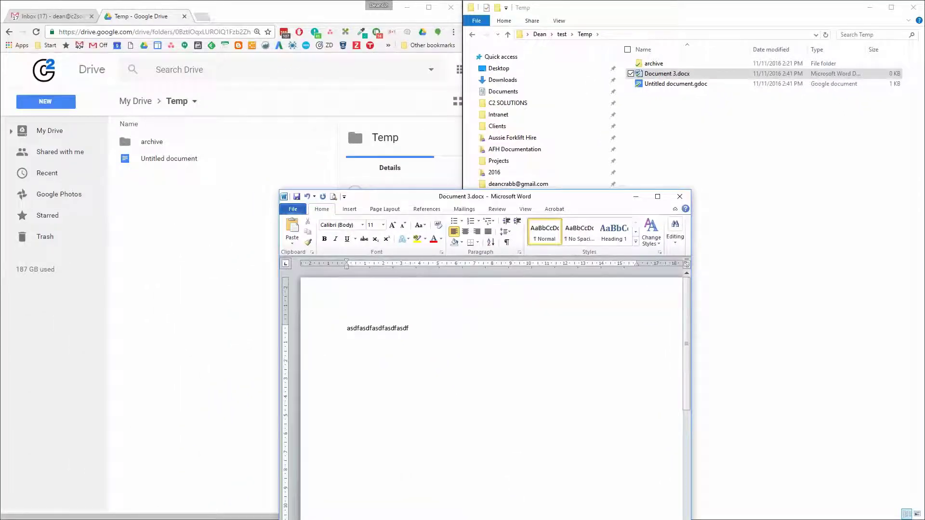
key(ctrl+s)
click(678, 197)
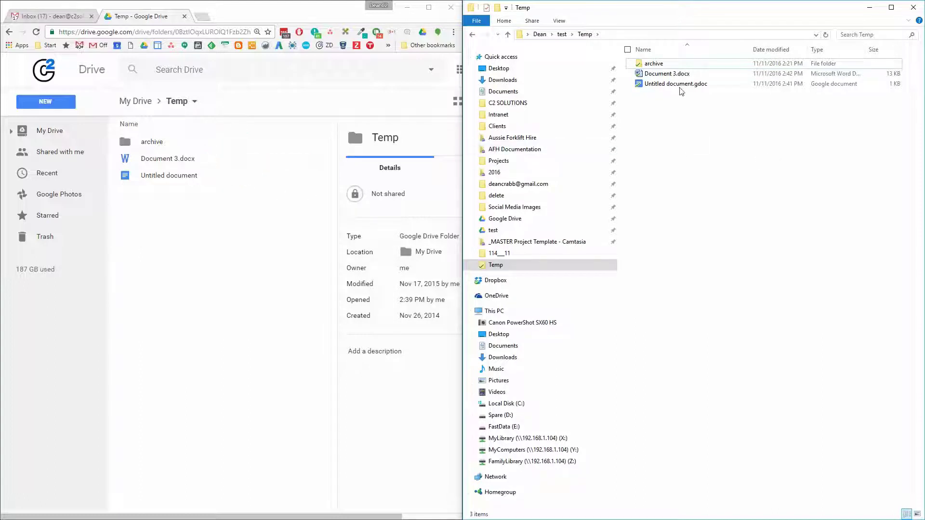
Copy Document 3.docx from Temp into Downloads using a second Explorer window.
click(676, 79)
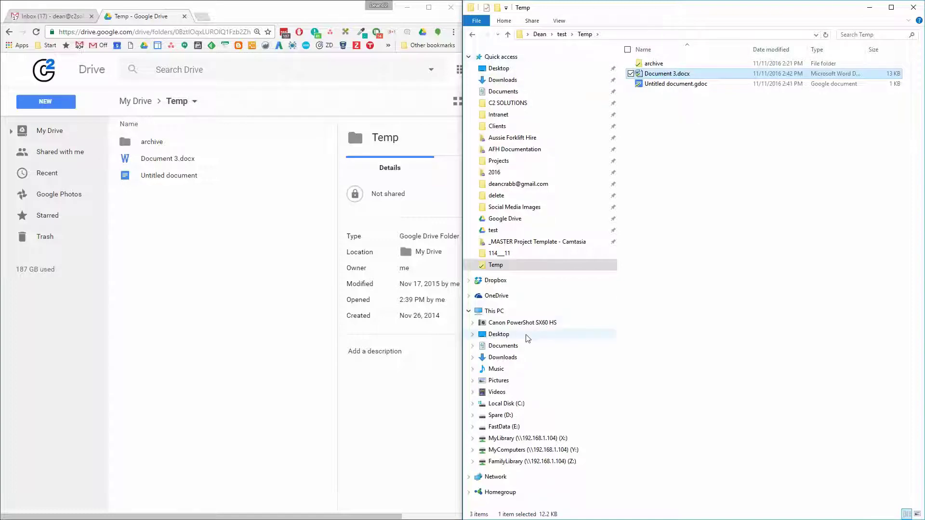
key(super+e)
key(super+Left)
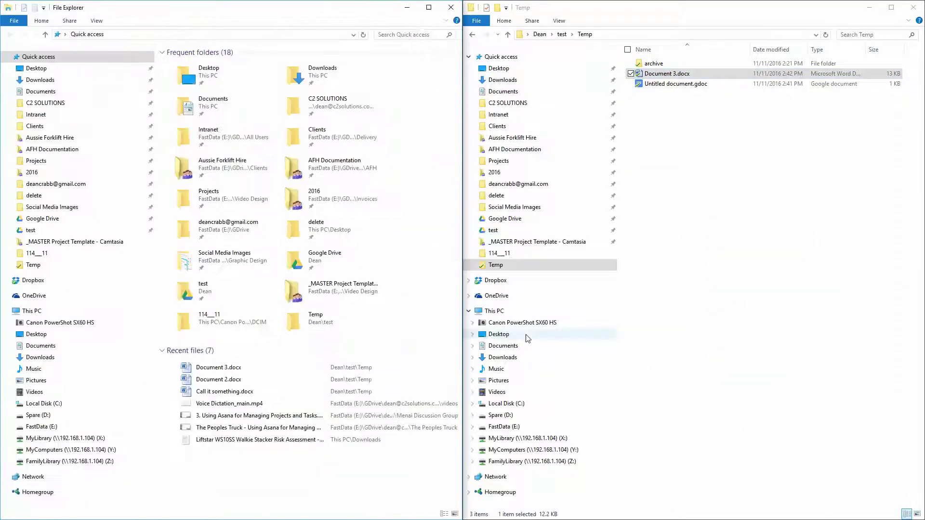
click(58, 80)
key(ctrl+v)
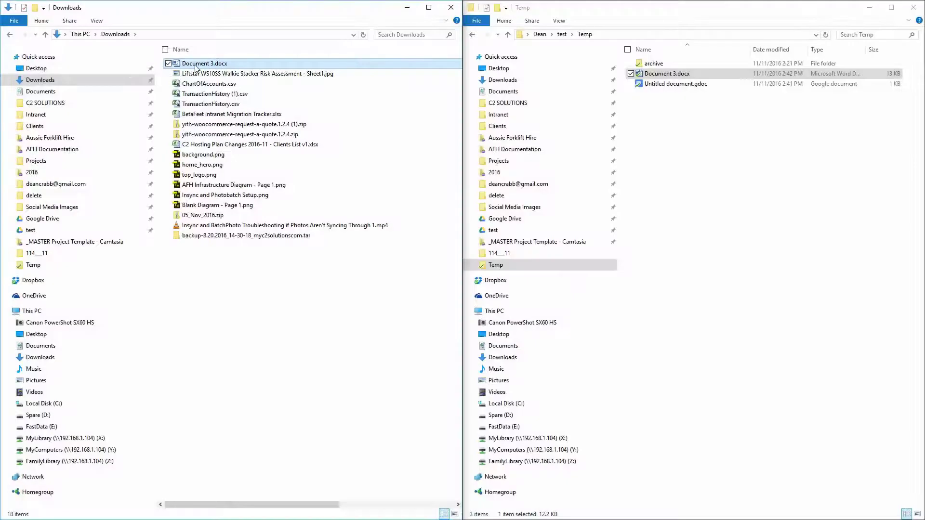
Open the Downloads copy in Word and add a line of b's and a line of c's.
double_click(200, 65)
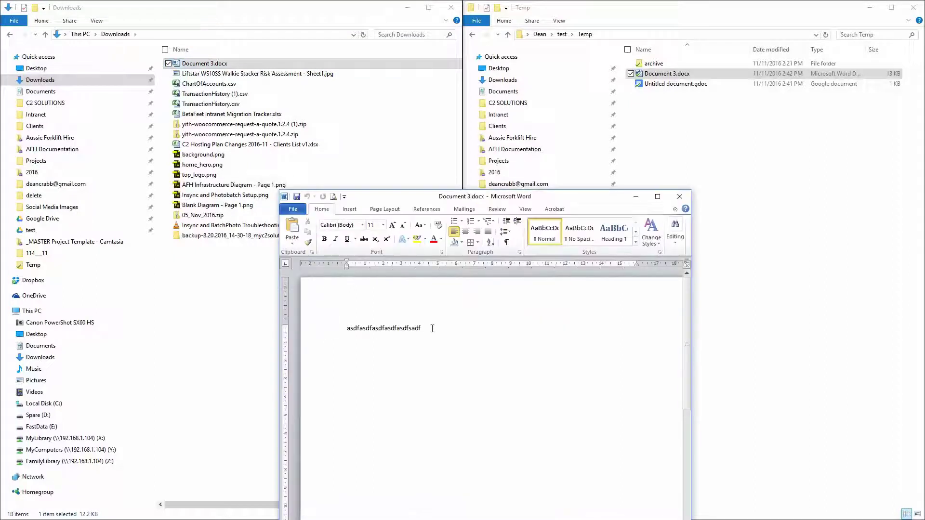
click(432, 328)
text(bbbbbbbbbbbbbb)
key(Return)
text(ccccccccccccccccc)
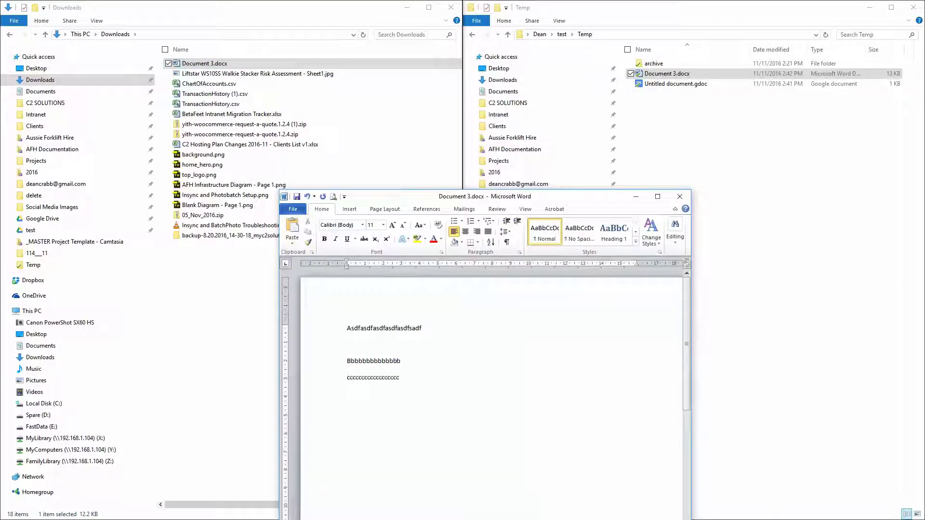
Close Word, move the Downloads Document 3.docx into Temp replacing the original, and close Downloads.
click(679, 196)
click(382, 293)
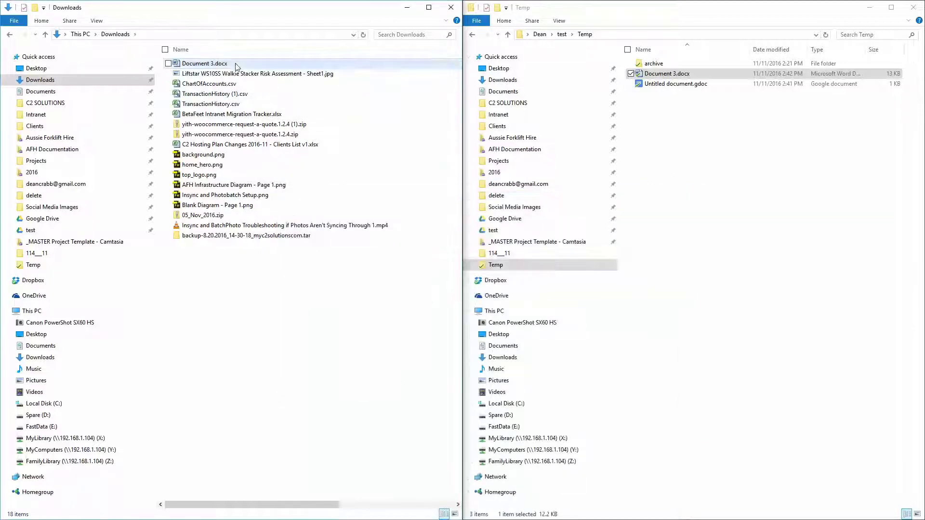
drag(218, 66, 692, 155)
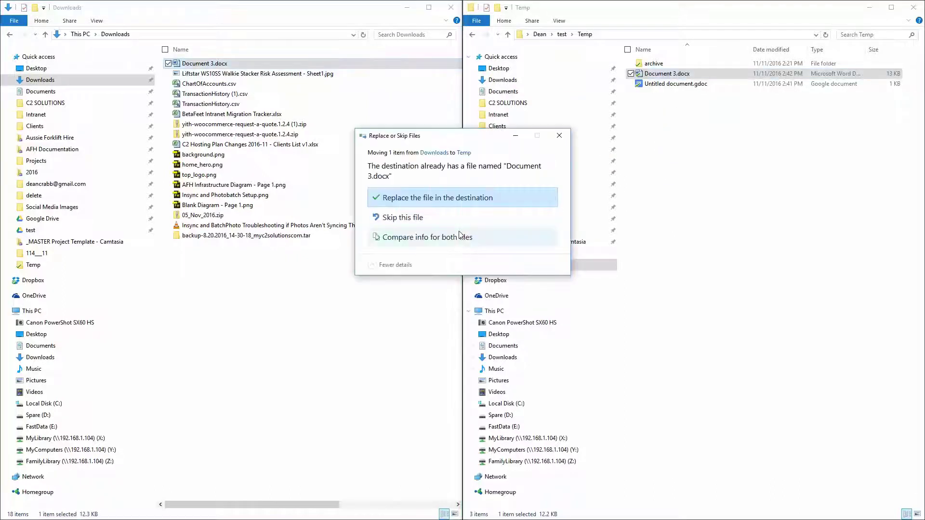
click(472, 200)
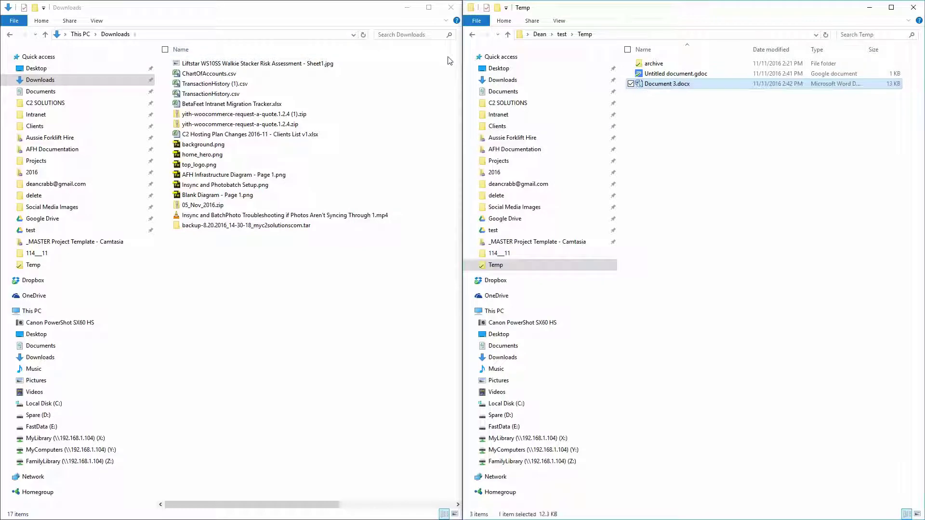
click(456, 9)
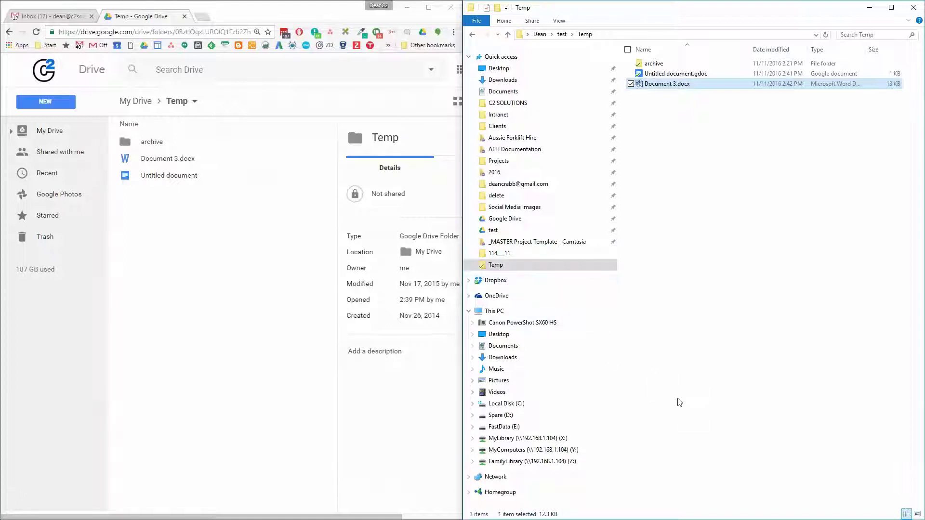
Open Manage versions for Document 3.docx and look at Version 1's options without changing anything.
click(164, 166)
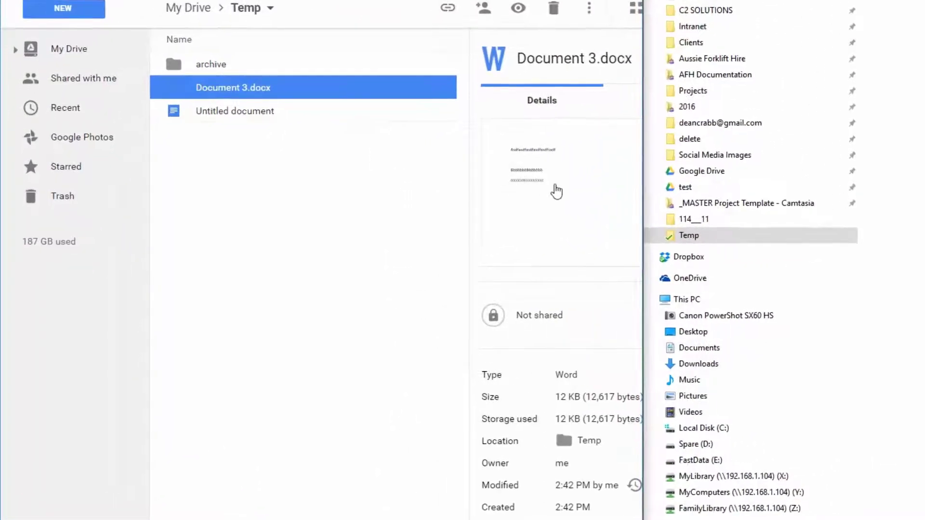
right_click(239, 90)
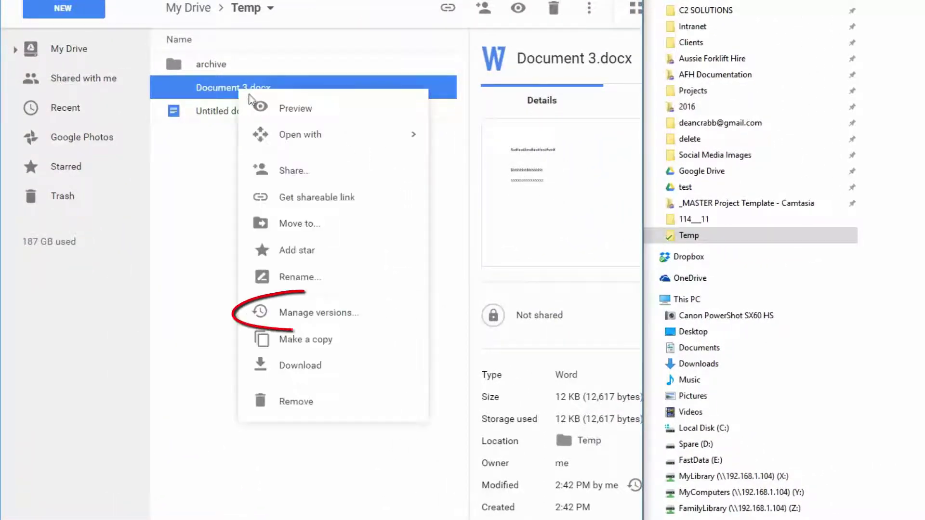
click(315, 316)
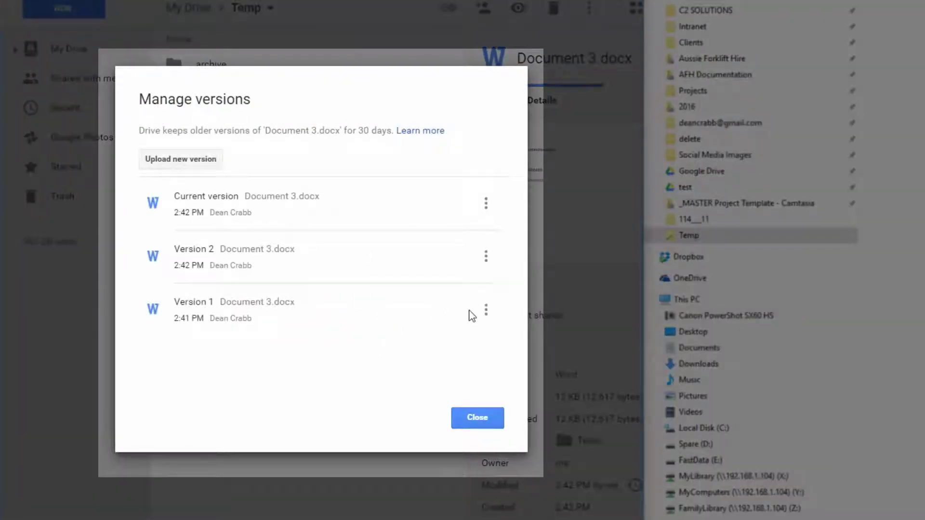
click(486, 310)
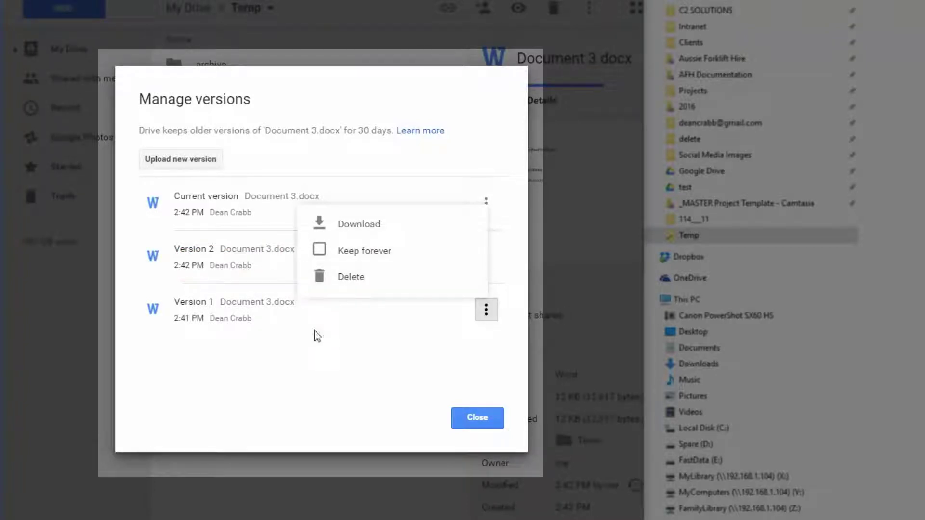
click(327, 393)
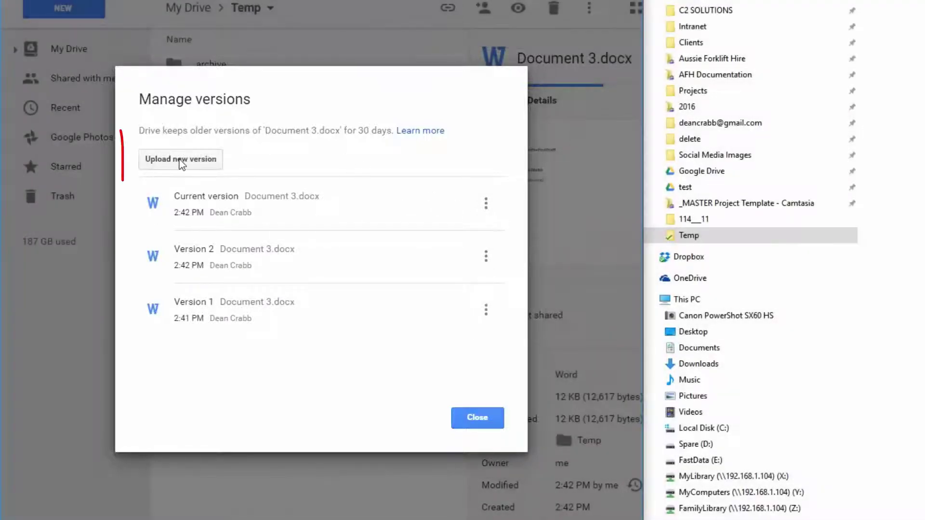
Start uploading a new version, browse Downloads, then cancel and close Manage versions.
click(174, 166)
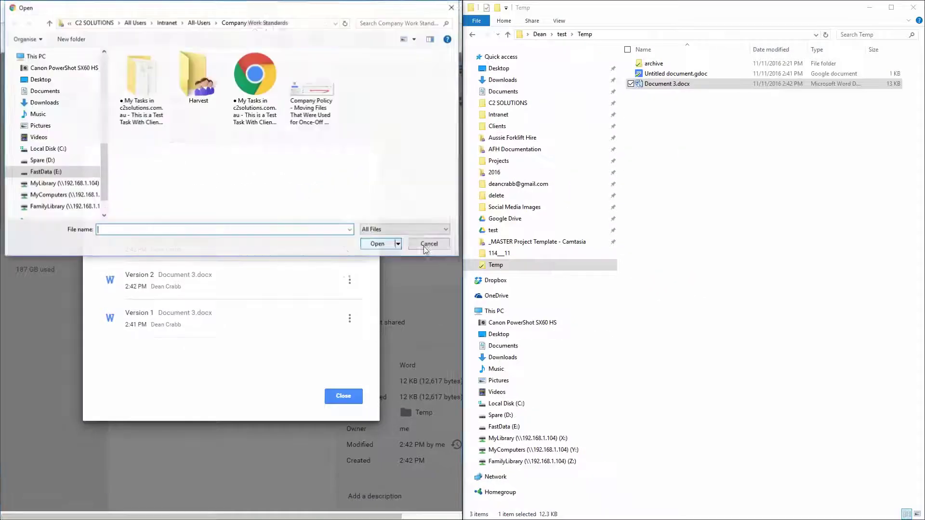
scroll(84, 123, up, 8)
click(62, 83)
scroll(197, 96, down, 1)
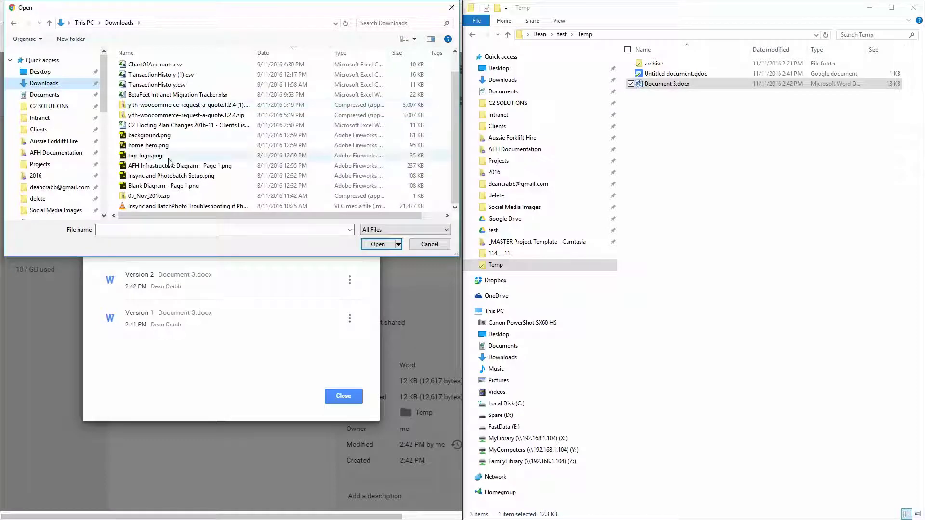
scroll(185, 107, up, 1)
scroll(186, 107, down, 1)
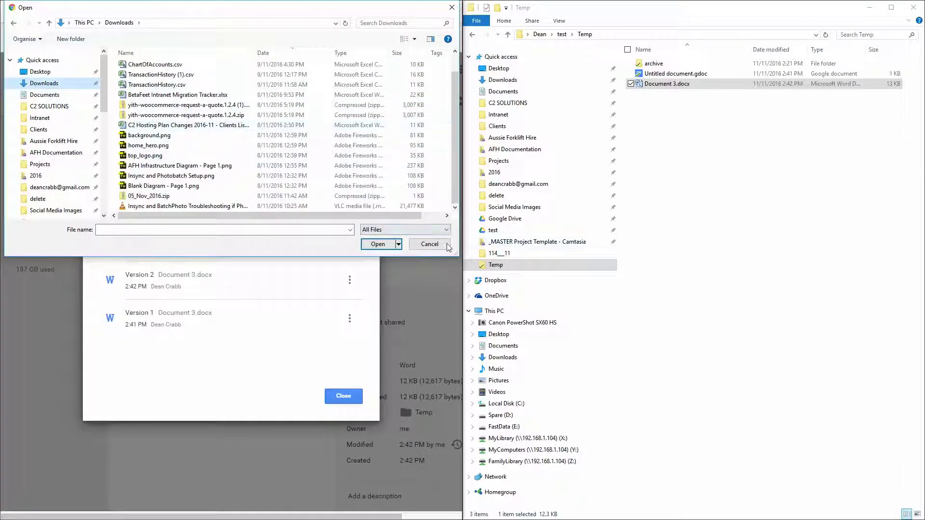
click(429, 245)
click(342, 396)
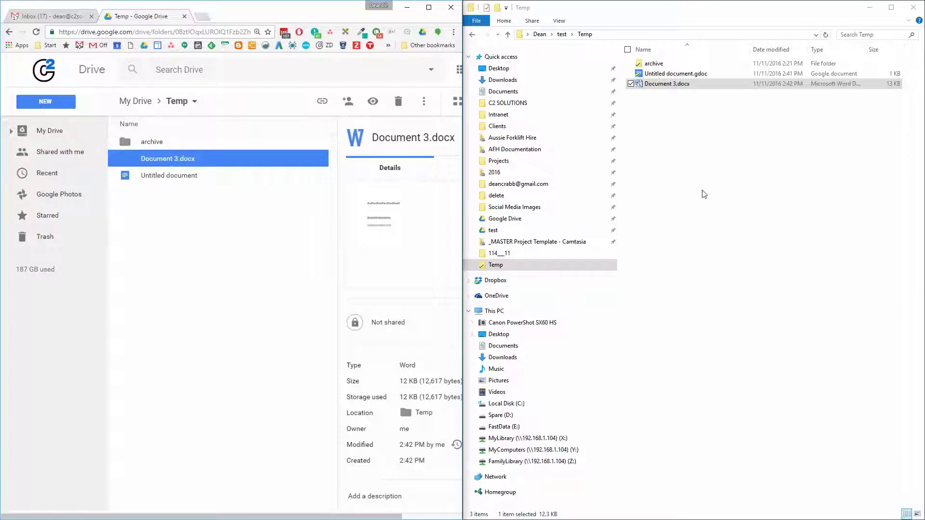
Copy Document 3.docx from Temp into the Downloads folder.
click(502, 80)
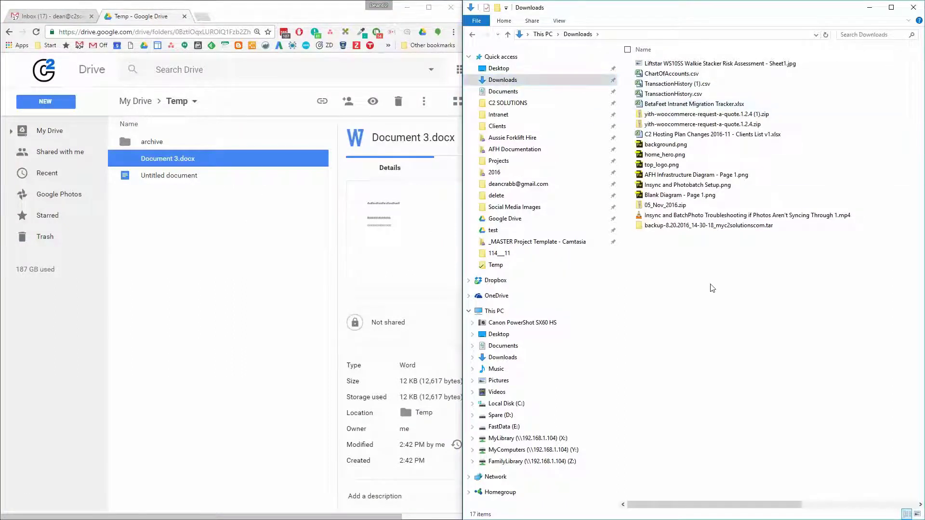
click(472, 35)
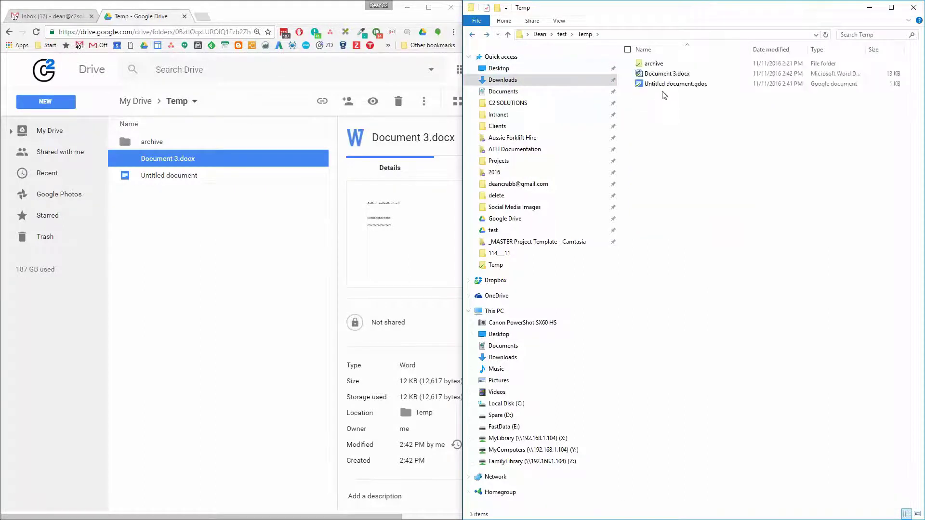
click(679, 77)
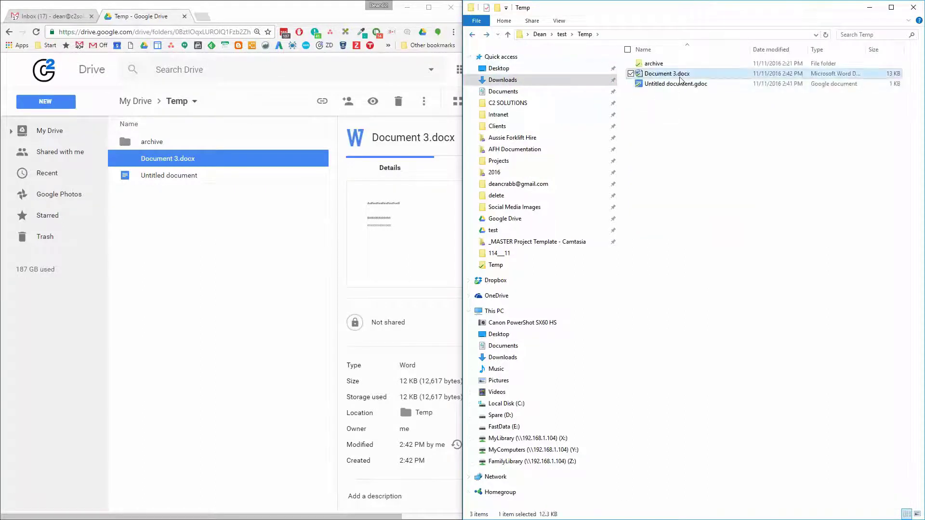
click(529, 78)
key(ctrl+v)
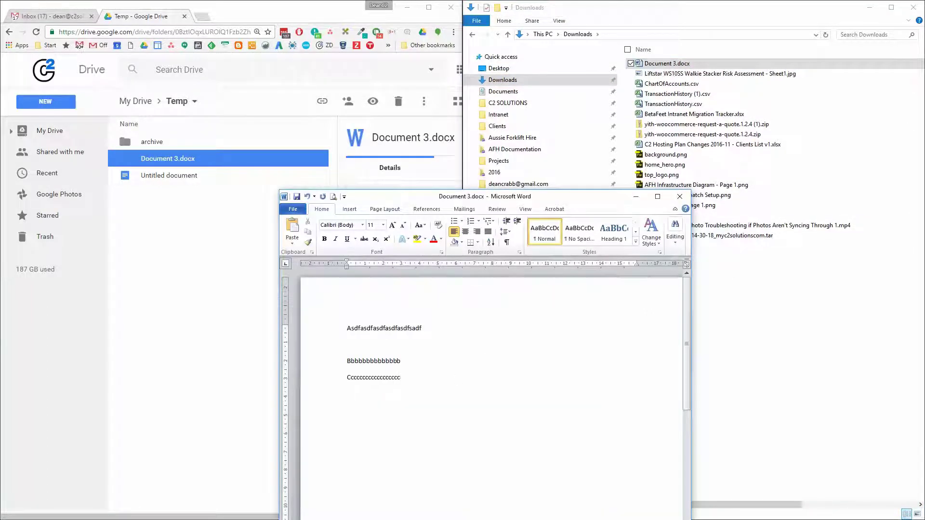
Add a line of g's to the Downloads copy and drag it into Drive's Temp folder.
text(gggggggggggggggggggg)
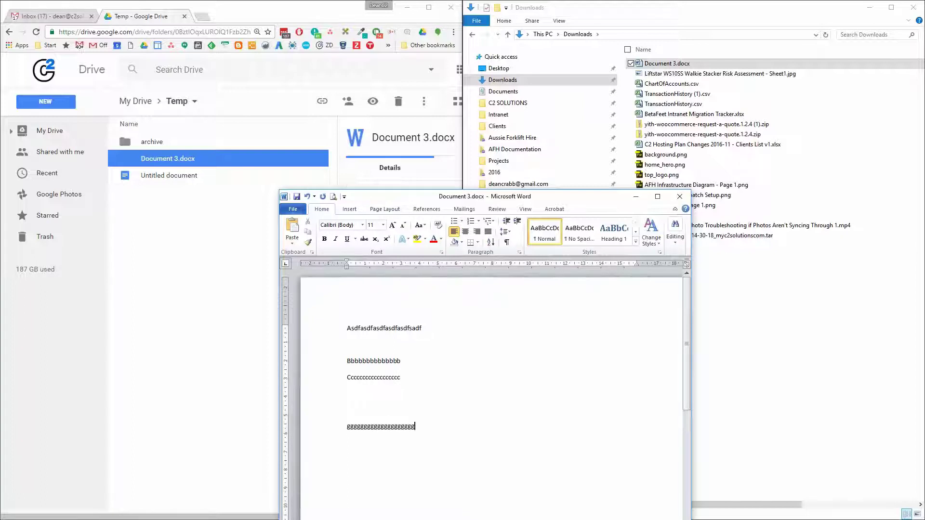
click(679, 196)
drag(681, 64, 218, 285)
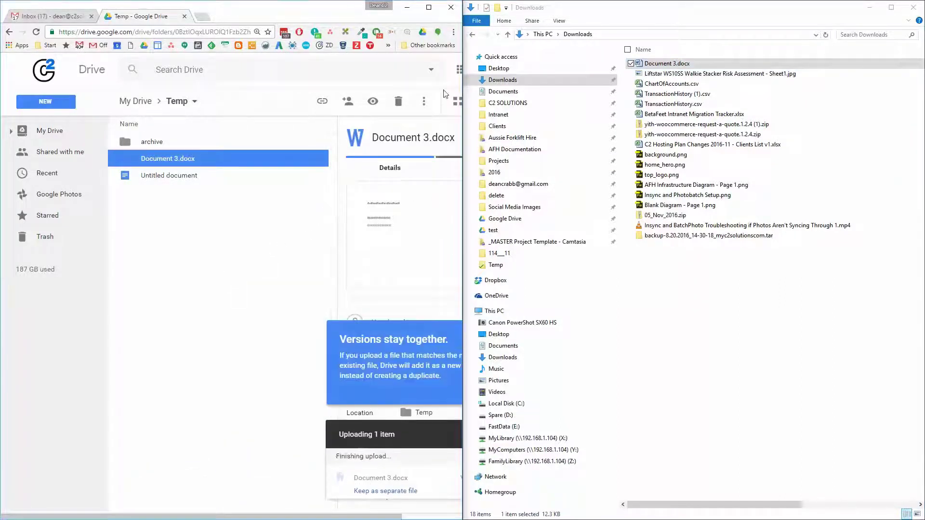
Maximize Chrome to watch Document 3.docx finish uploading as Version 4.
click(428, 7)
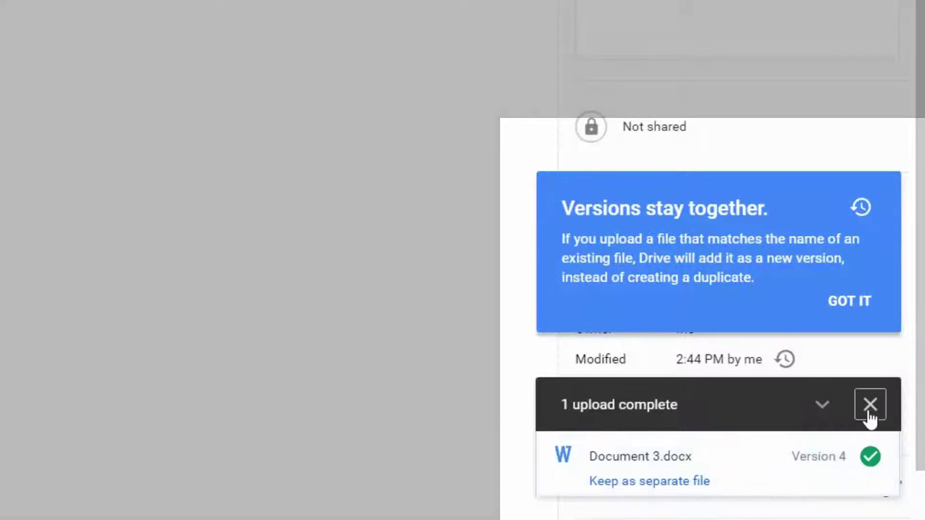
Check that Document 3.docx lists four versions: the current 2:44 PM one plus Versions 1–3.
click(870, 404)
right_click(185, 157)
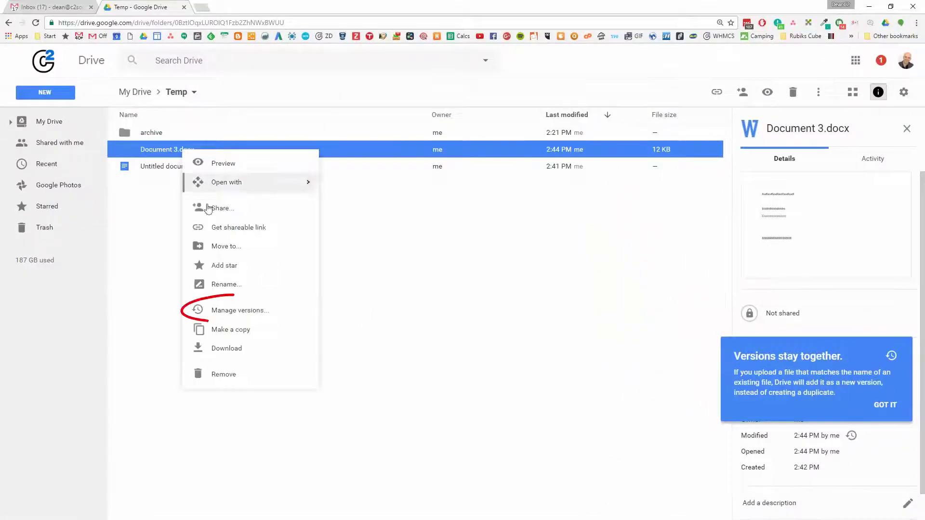
click(284, 316)
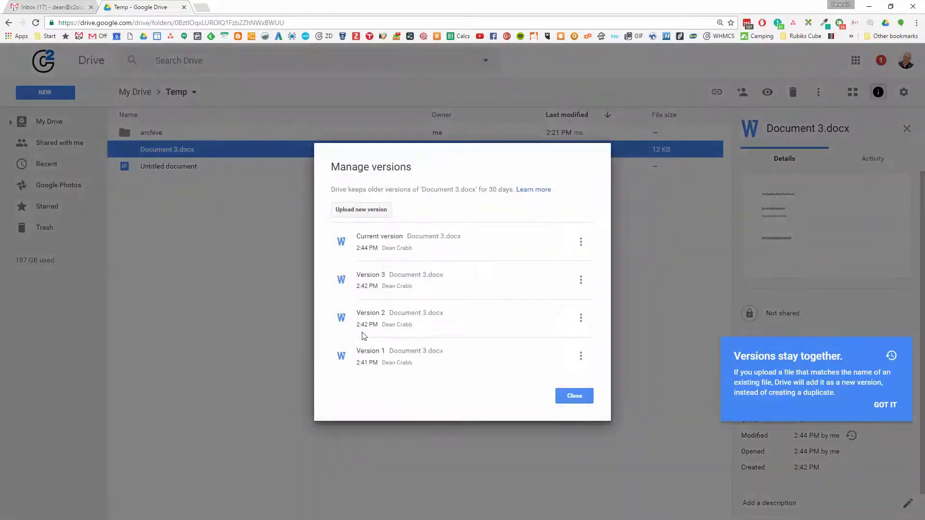
click(570, 398)
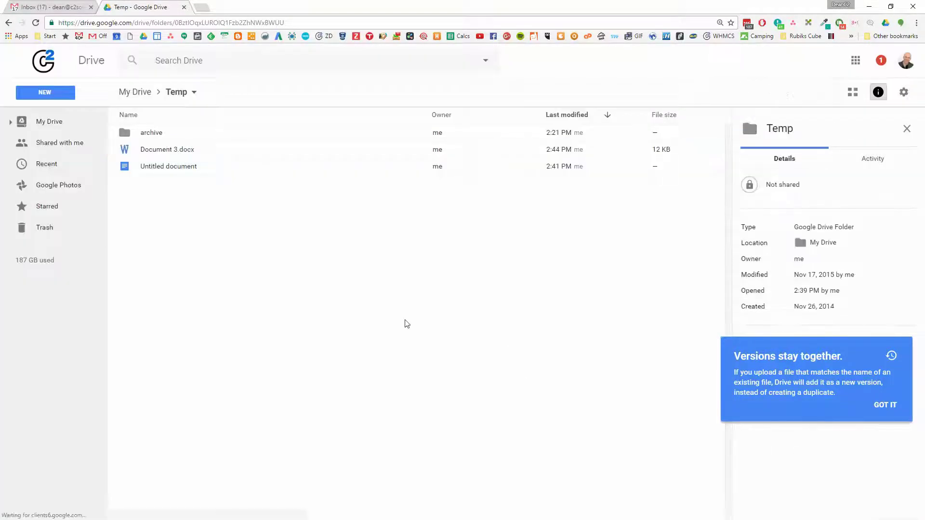